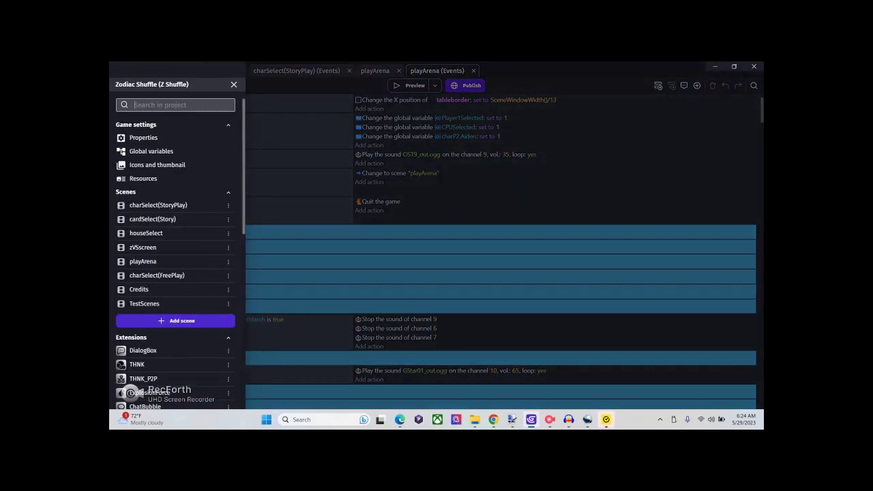
# - Hide the project manager and bring up the charSelect(StoryPlay) scene layout
pyautogui.press('Escape')
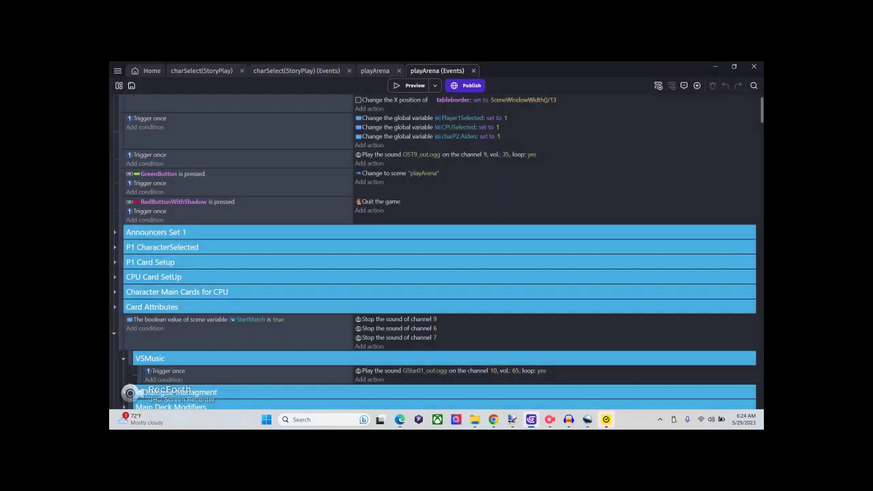
pyautogui.hotkey('ctrl', 'shift', 'Tab')
pyautogui.hotkey('ctrl', 'shift', 'Tab')
pyautogui.hotkey('ctrl', 'shift', 'Tab')
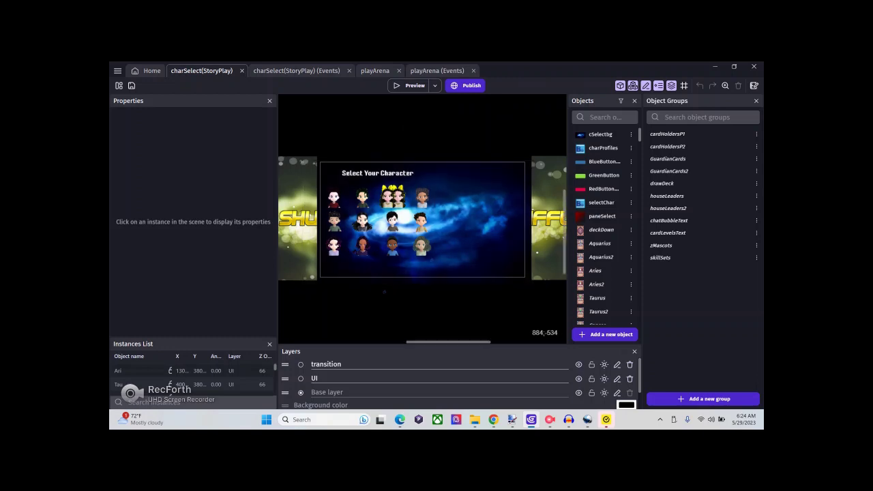
pyautogui.click(409, 86)
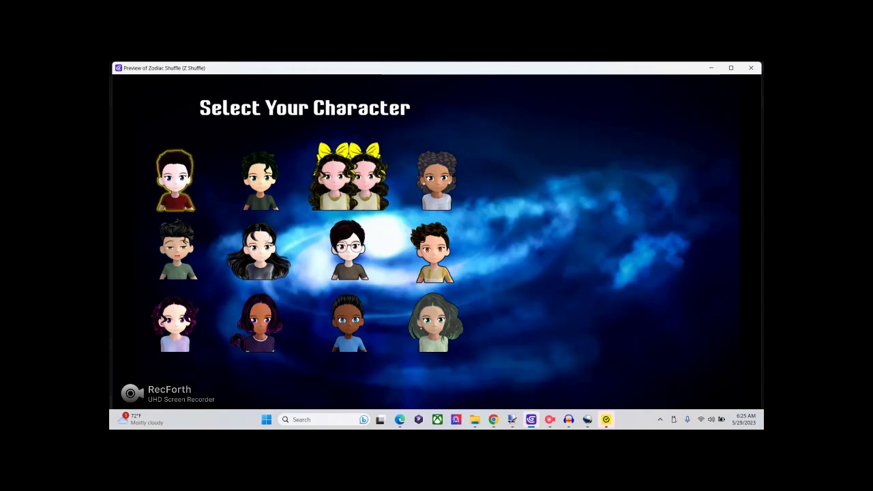
pyautogui.press('Right')
pyautogui.press('Right')
pyautogui.press('Right')
pyautogui.press('Down')
pyautogui.press('Left')
pyautogui.press('Left')
pyautogui.press('Left')
pyautogui.press('Down')
pyautogui.press('Right')
pyautogui.press('Right')
pyautogui.press('Right')
pyautogui.press('Right')
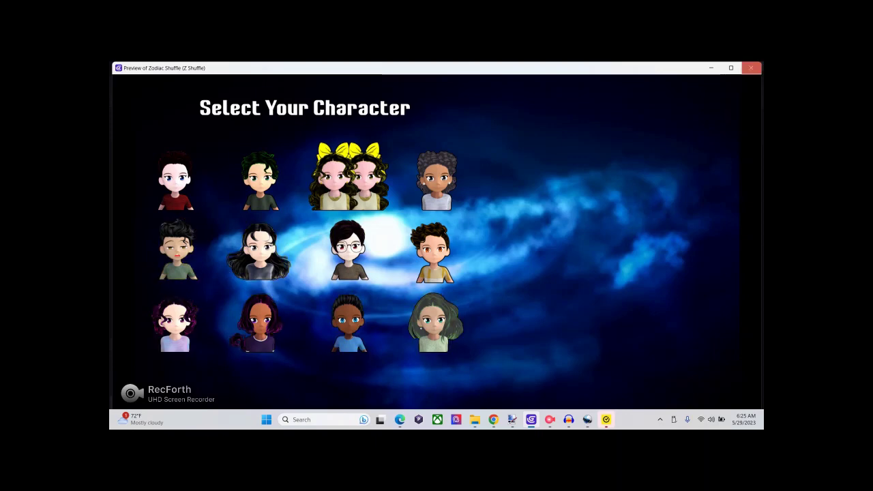
pyautogui.press('Right')
pyautogui.press('Return')
pyautogui.press('Down')
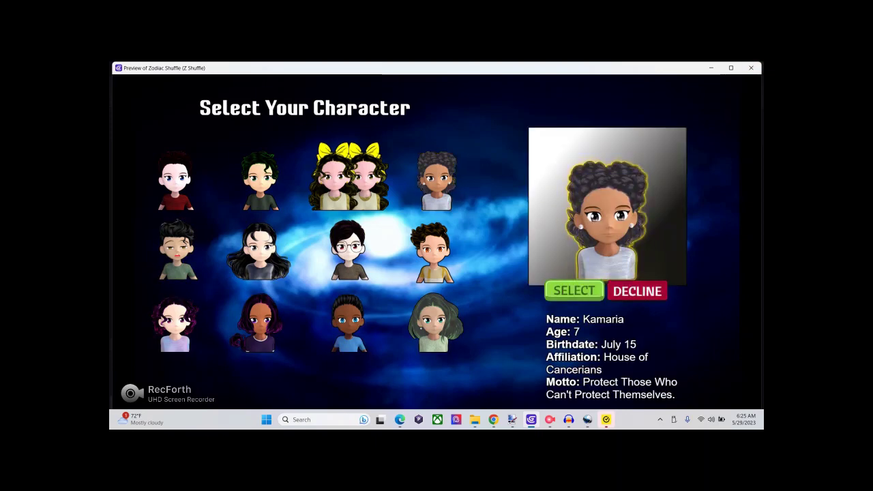
# - Open Leonard's character profile and decline him
pyautogui.press('Right')
pyautogui.press('Return')
pyautogui.press('Down')
pyautogui.press('Return')
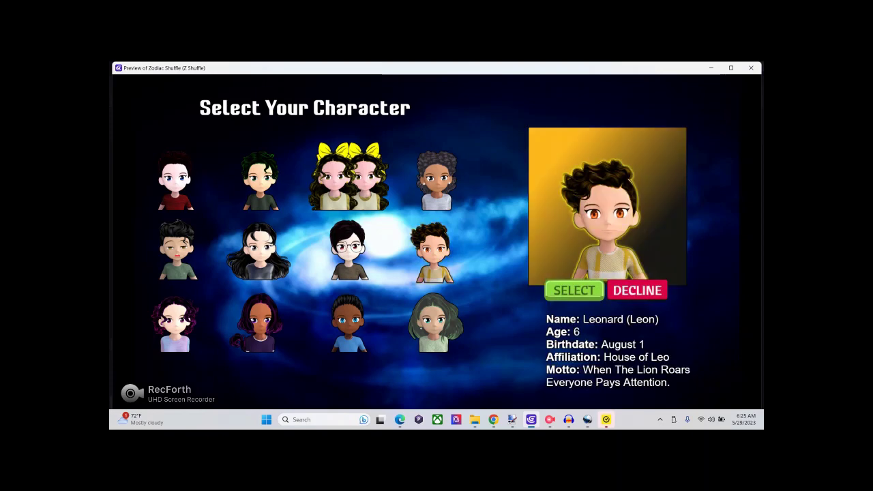
# - Open Ethan's character profile and choose DECLINE to close it
pyautogui.press('Right')
pyautogui.press('Return')
pyautogui.press('Down')
pyautogui.press('Up')
pyautogui.press('Left')
pyautogui.press('Return')
pyautogui.press('Down')
pyautogui.press('Right')
pyautogui.press('Return')
pyautogui.press('Down')
# - Open Yara's character profile and decline her
pyautogui.press('Right')
pyautogui.press('Return')
pyautogui.press('Down')
pyautogui.press('Right')
pyautogui.press('Return')
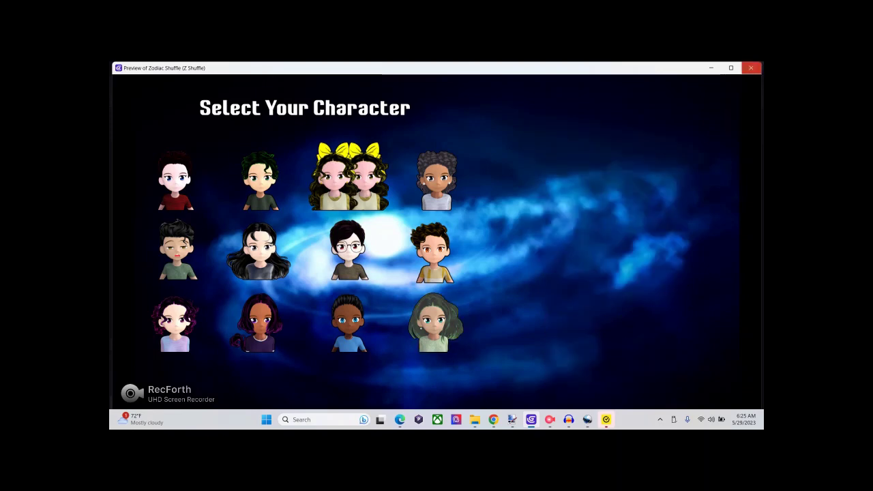
# - Close the preview and view the charSelect(StoryPlay) events with timers and cardSelect(Story) scene changes
pyautogui.click(751, 68)
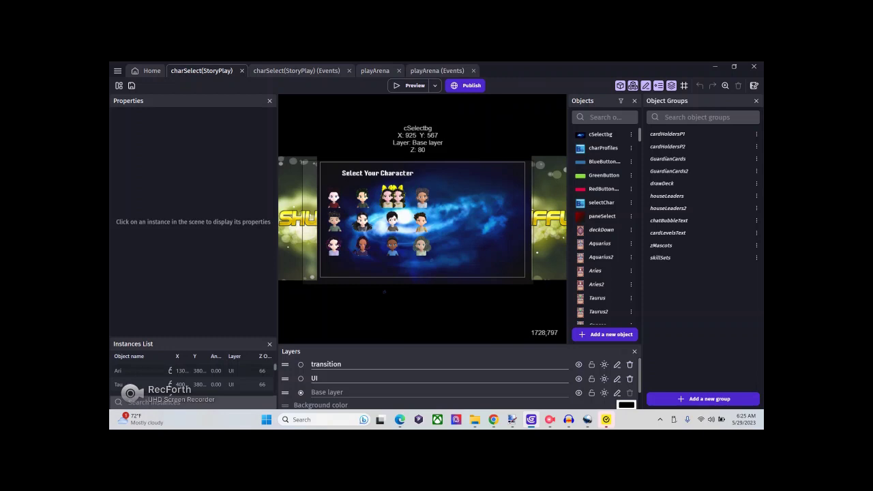
pyautogui.hotkey('ctrl', 'Tab')
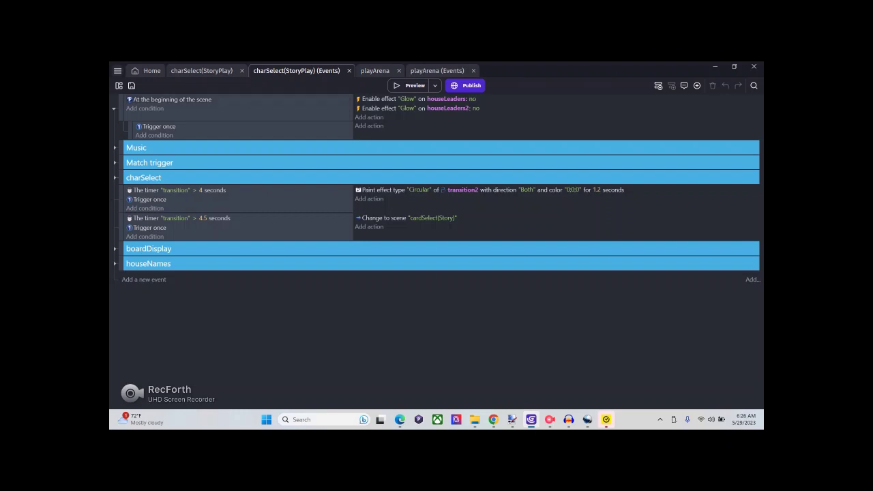
# - Reopen Zodiac Shuffle via File > Open Recent and open its playArena scene
pyautogui.click(118, 71)
pyautogui.moveTo(131, 85)
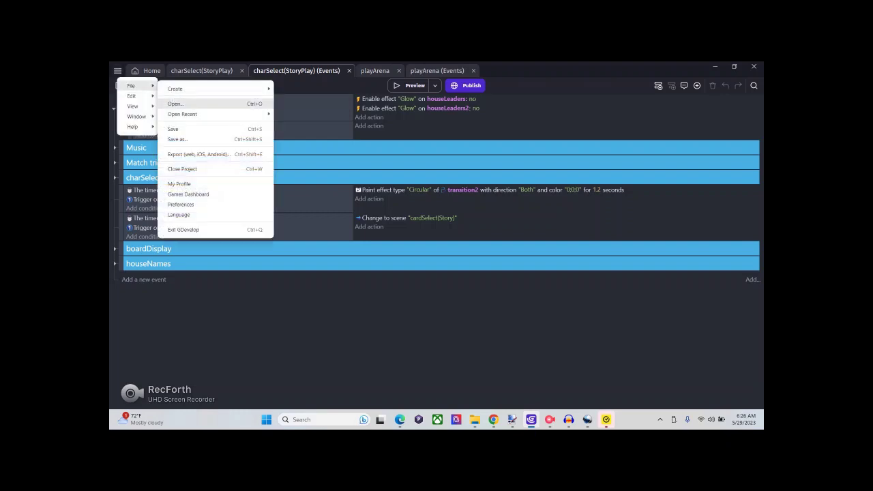
pyautogui.moveTo(205, 114)
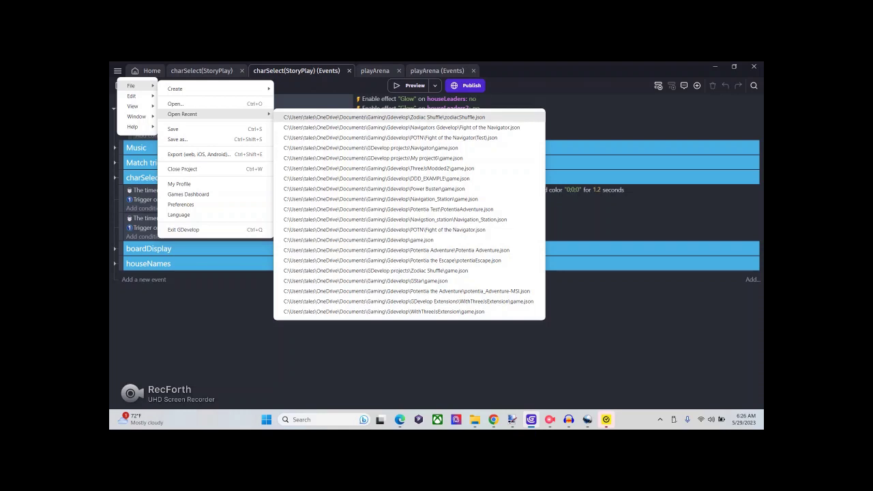
pyautogui.click(384, 116)
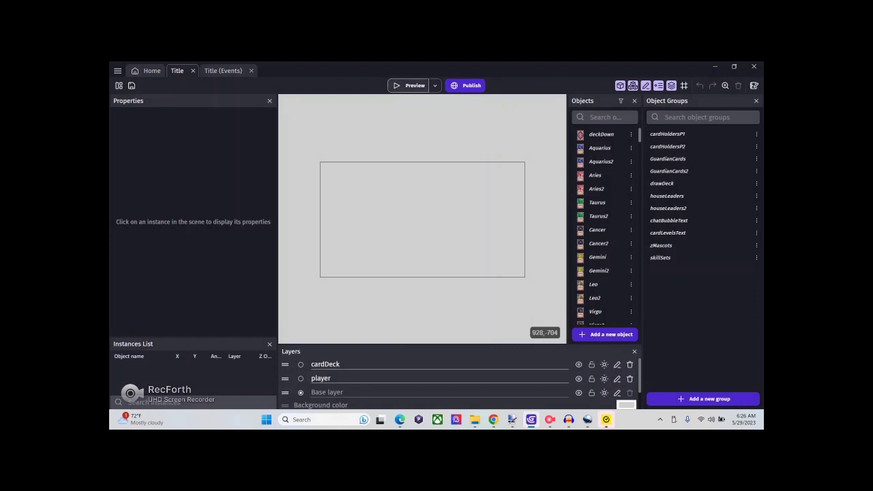
pyautogui.click(118, 86)
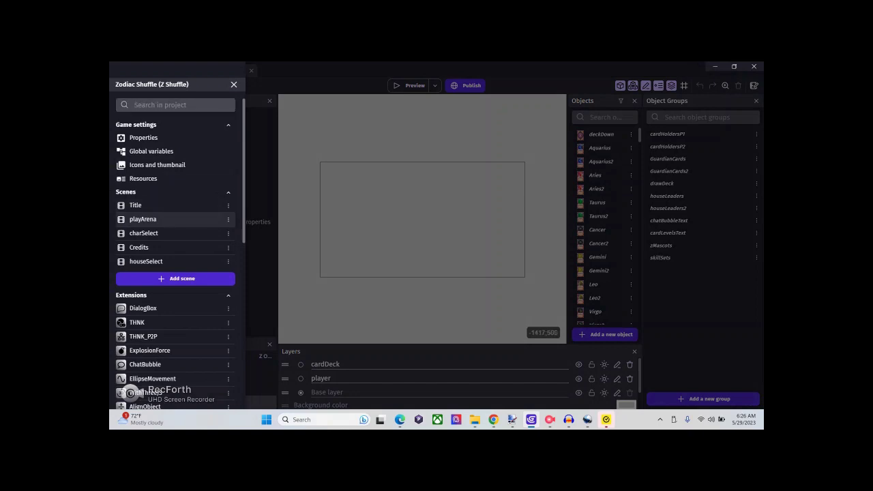
pyautogui.click(143, 219)
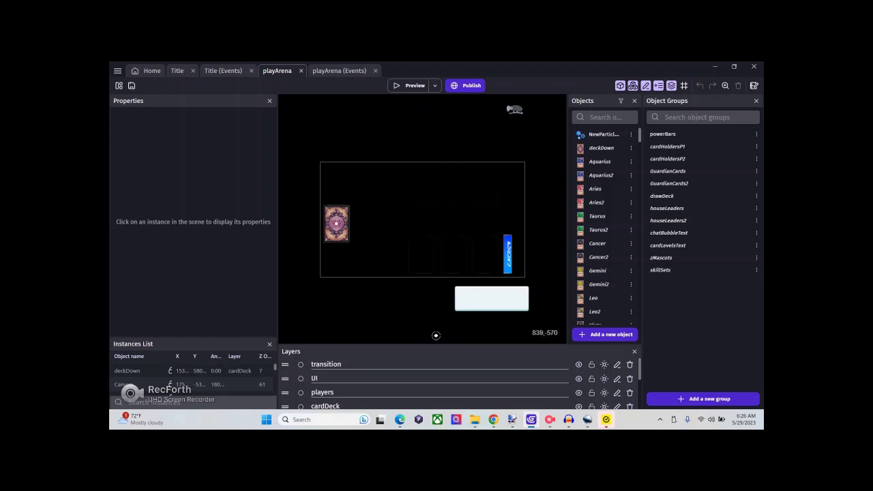
# - Run a preview of the playArena card battle with the dealt zodiac cards
pyautogui.click(411, 86)
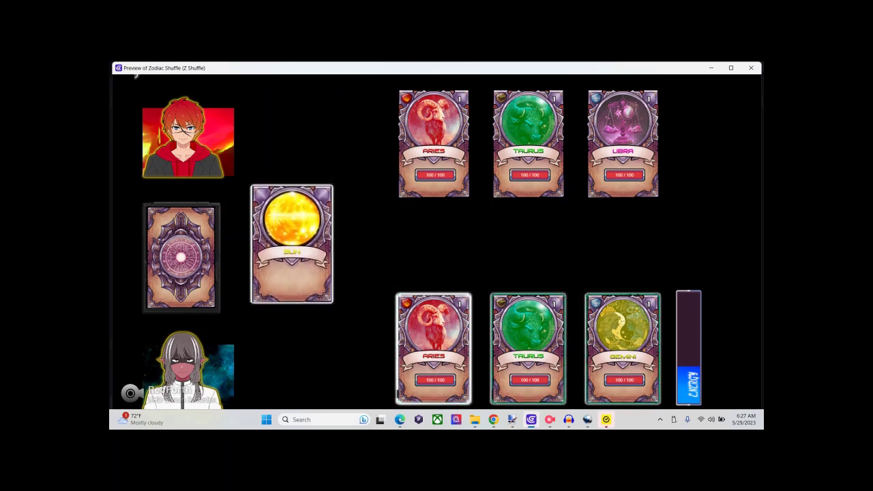
# - Check the Taurus card's skills, then close the battle preview
pyautogui.moveTo(528, 347)
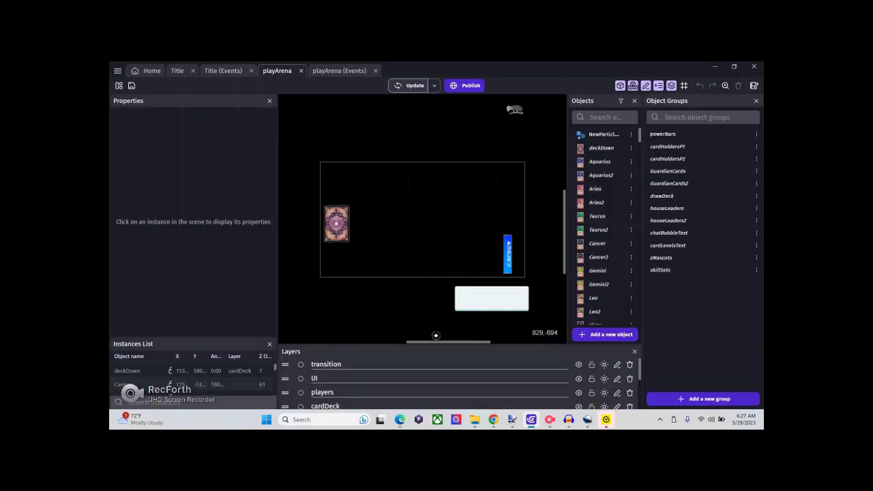
pyautogui.click(751, 67)
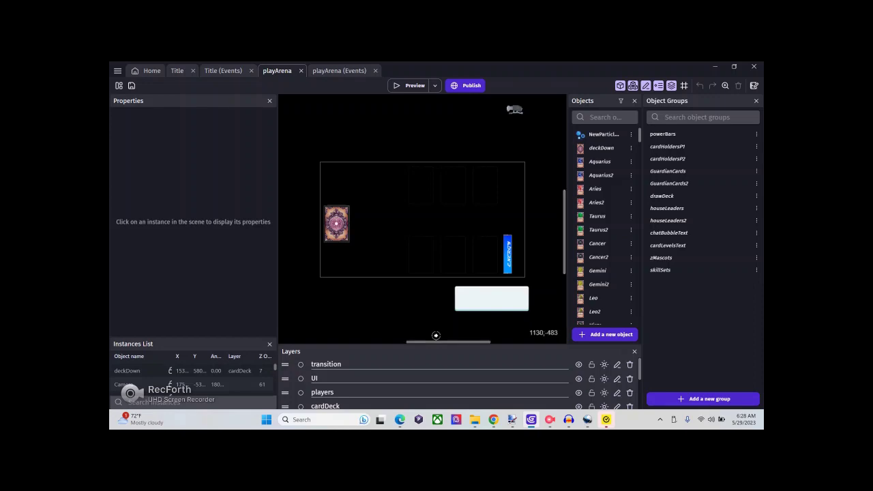
# - Open the playArena event sheet and scroll through the Deck Managment events, then back up
pyautogui.hotkey('ctrl', 'Tab')
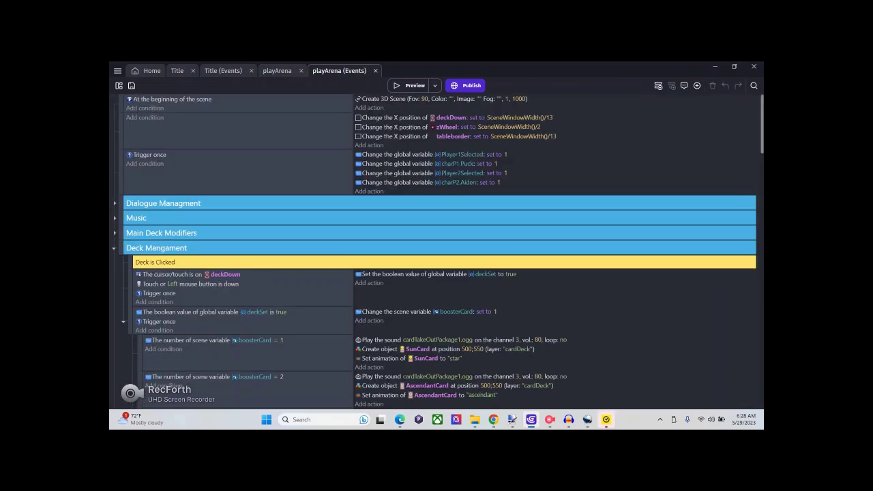
pyautogui.scroll(-15, 434, 250)
pyautogui.scroll(-15, 436, 252)
pyautogui.scroll(20, 436, 252)
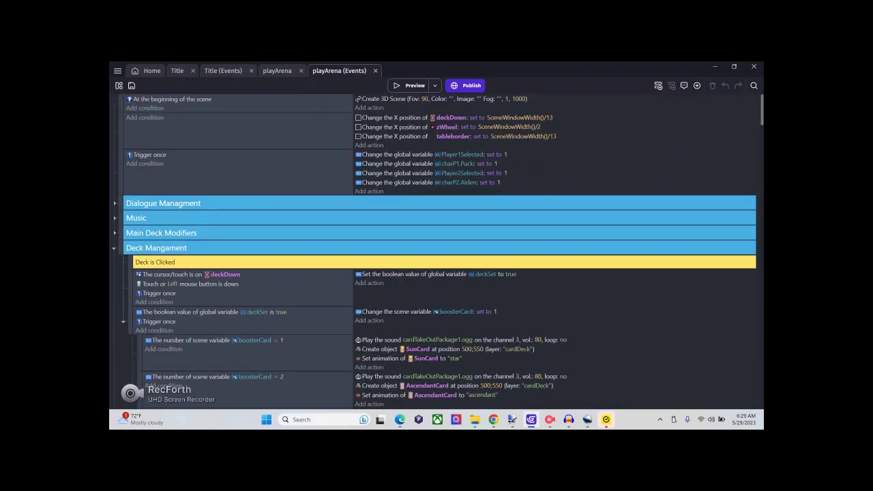